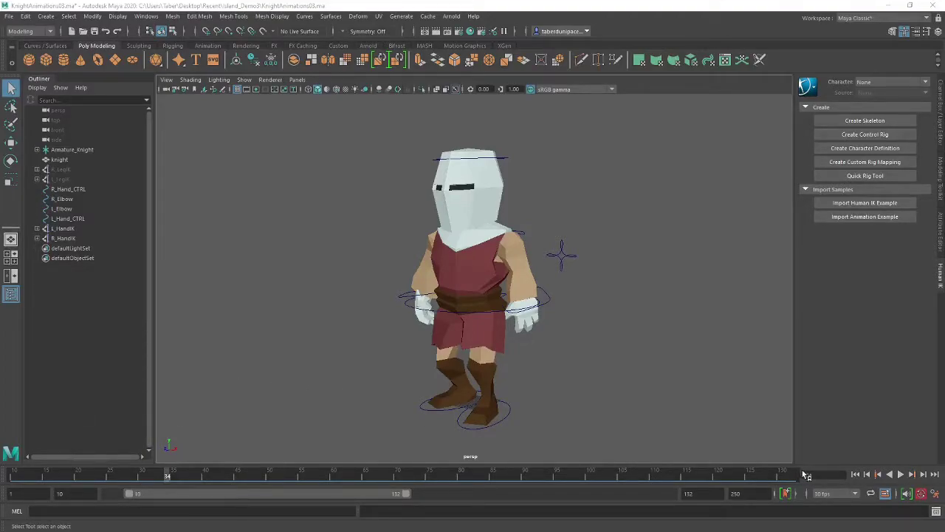
- Preview the knight animation in the viewport and open the Playblast options
click(900, 474)
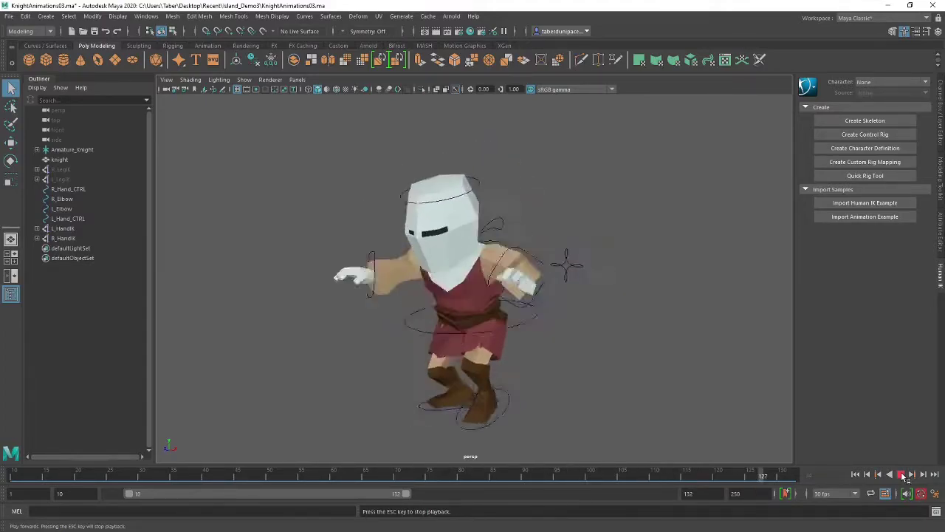
click(901, 474)
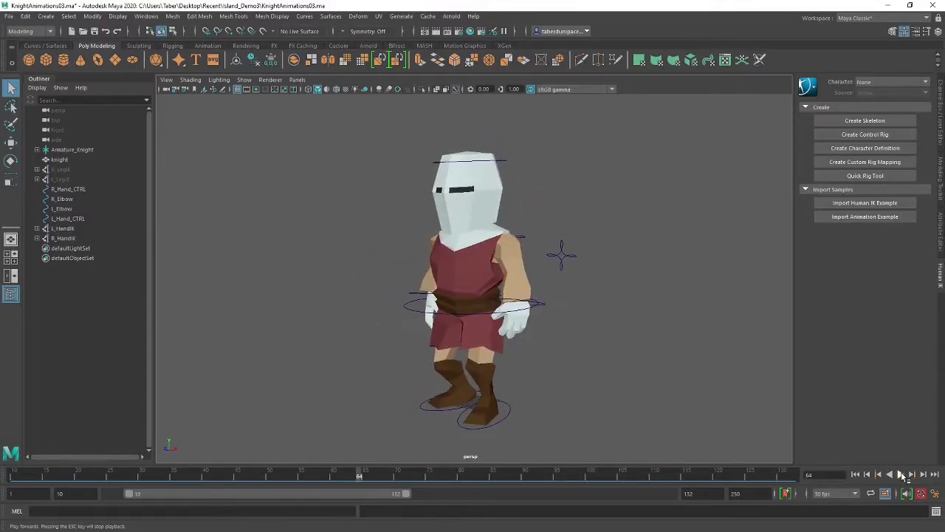
right_click(649, 474)
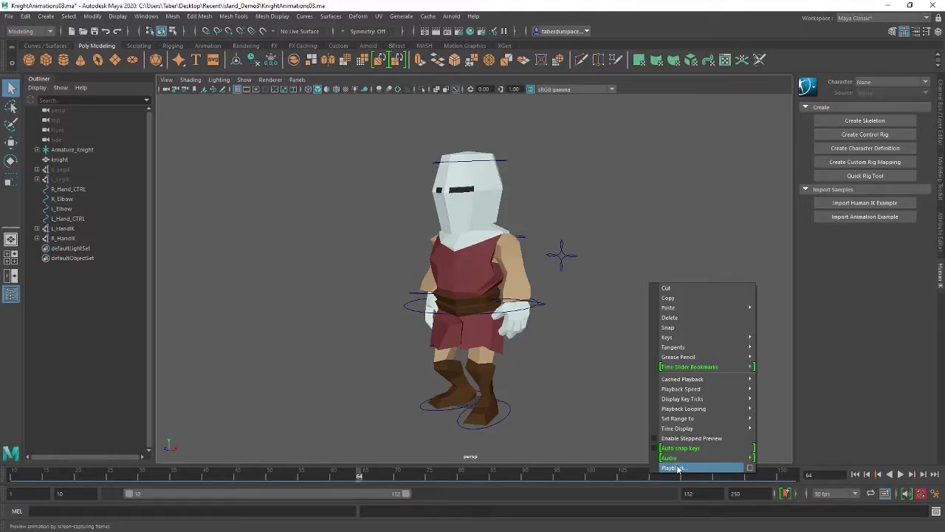
click(750, 471)
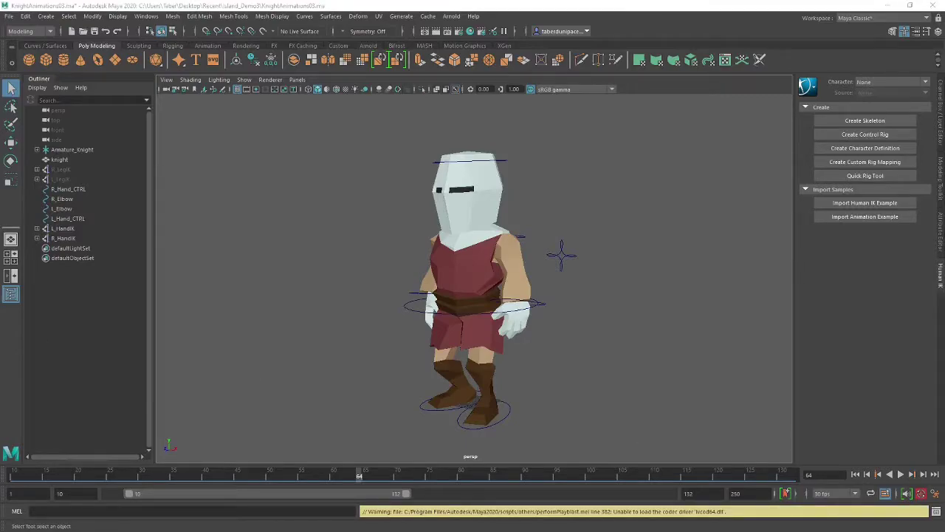
drag(518, 219, 484, 207)
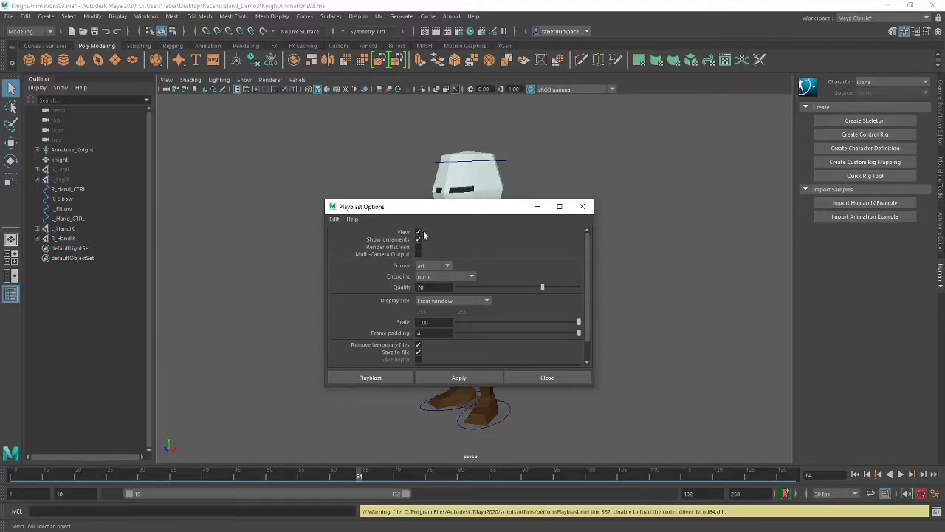
- Set the playblast format to avi, the encoding to none and the display size to From Window
click(441, 267)
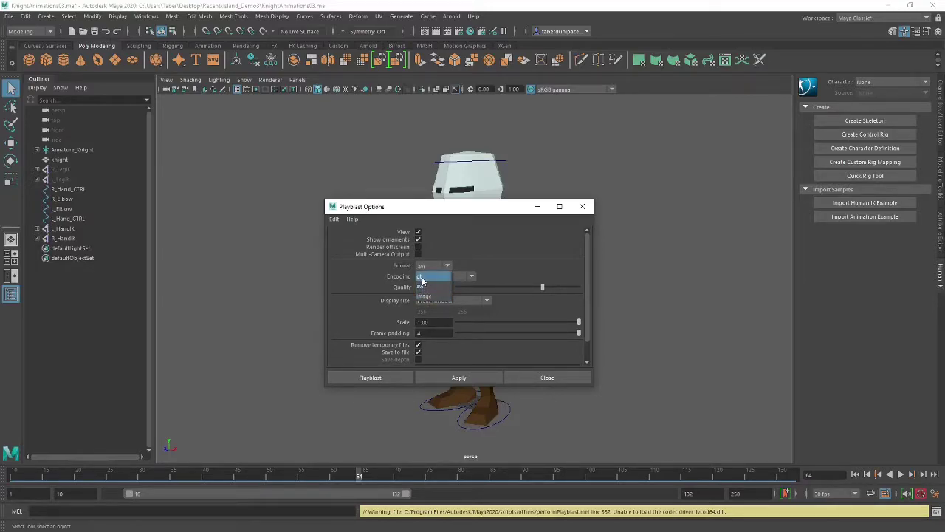
click(424, 287)
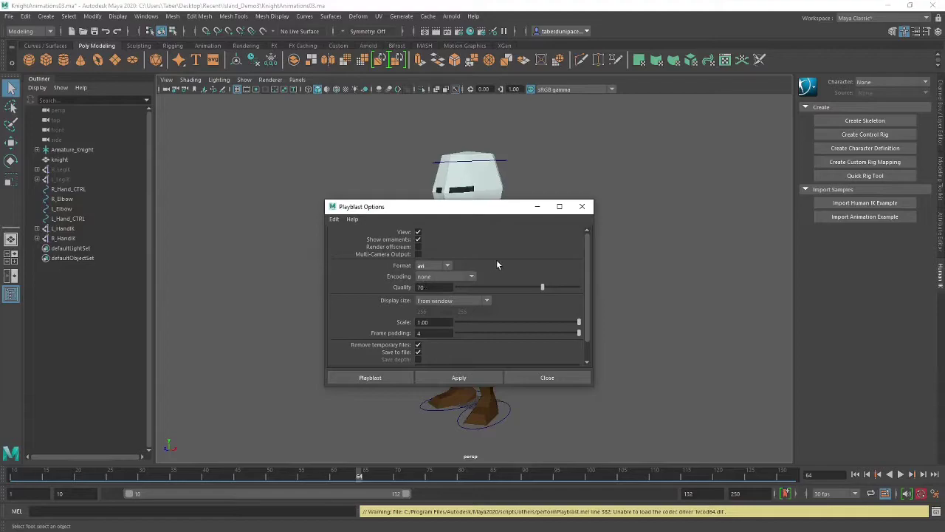
click(472, 276)
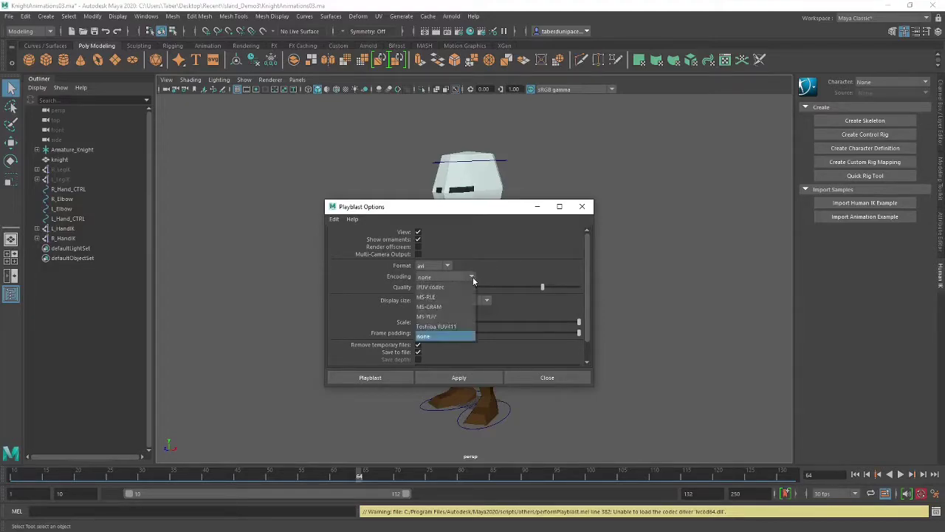
click(456, 337)
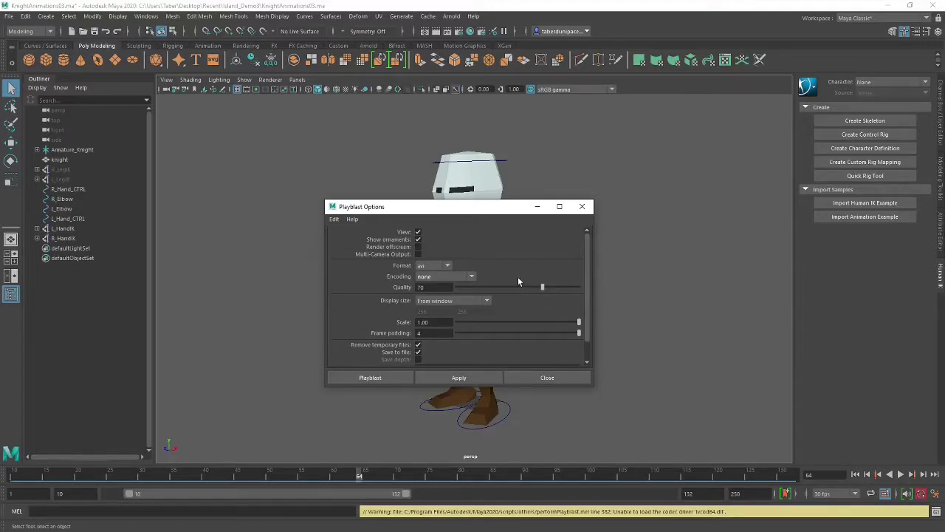
click(462, 301)
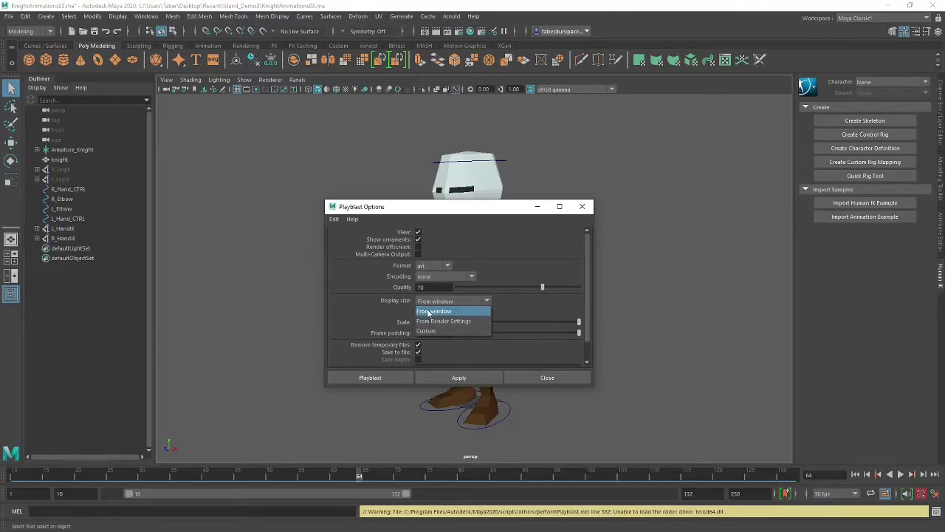
click(443, 312)
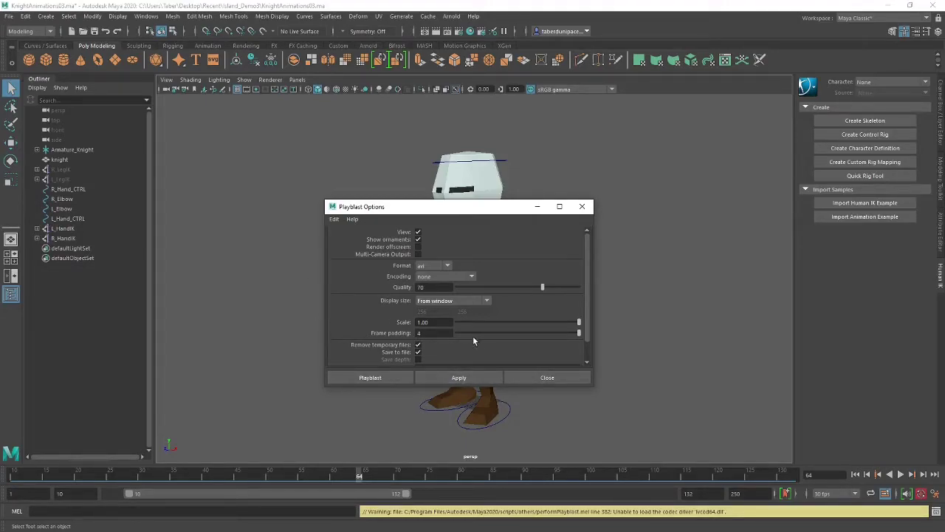
- Reset the playblast settings to their defaults and enable saving to file
scroll(453, 339, down, 1)
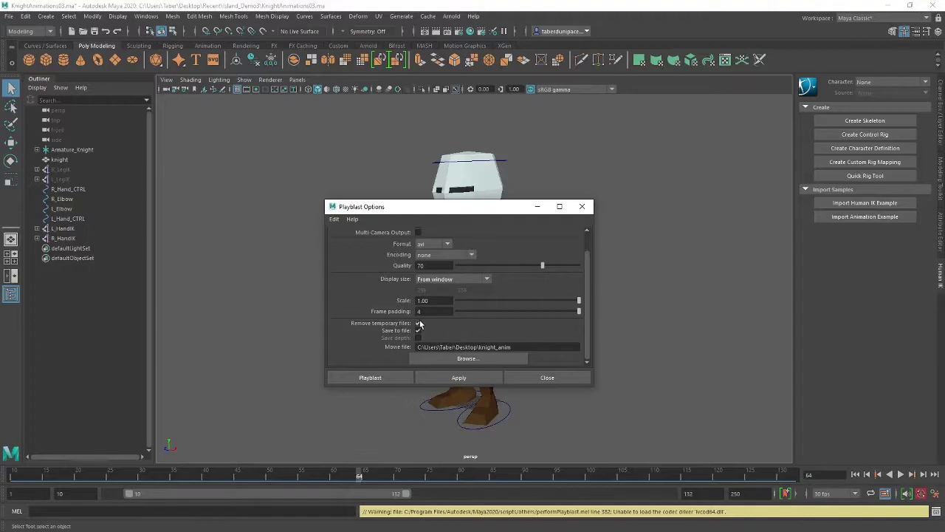
click(334, 219)
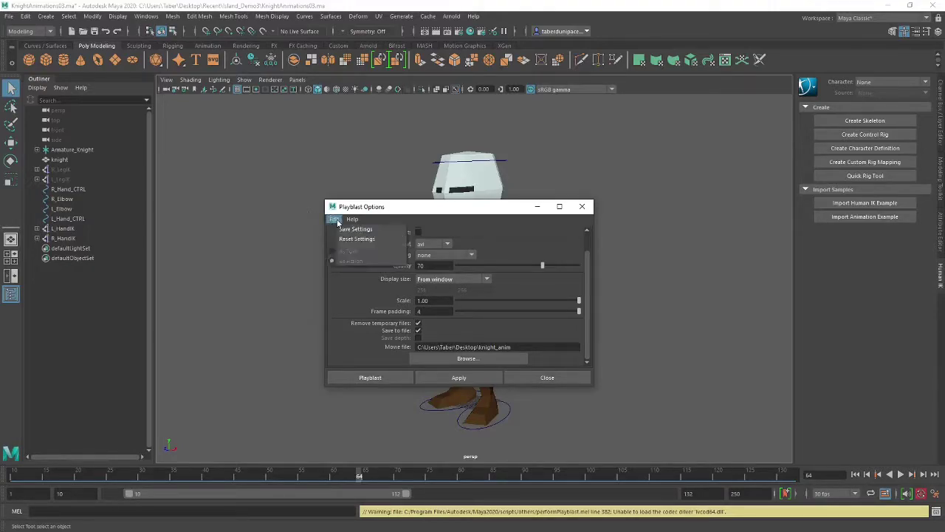
click(358, 240)
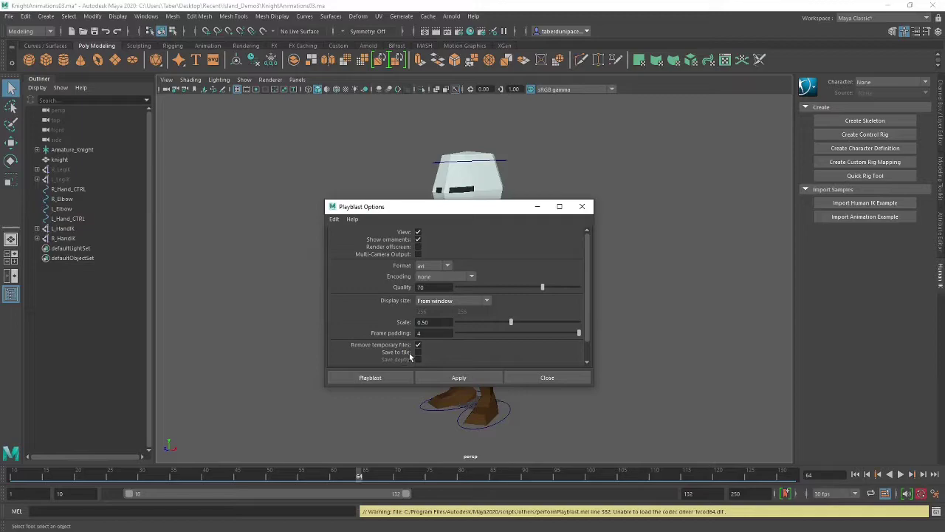
click(418, 353)
- Set the playblast's movie file to knight_animation in the Desktop folder
scroll(441, 348, down, 1)
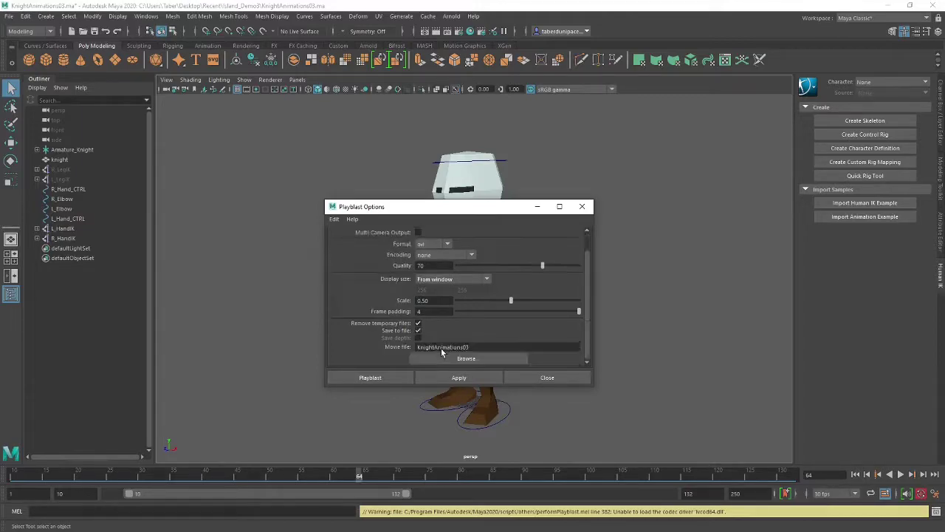
click(484, 360)
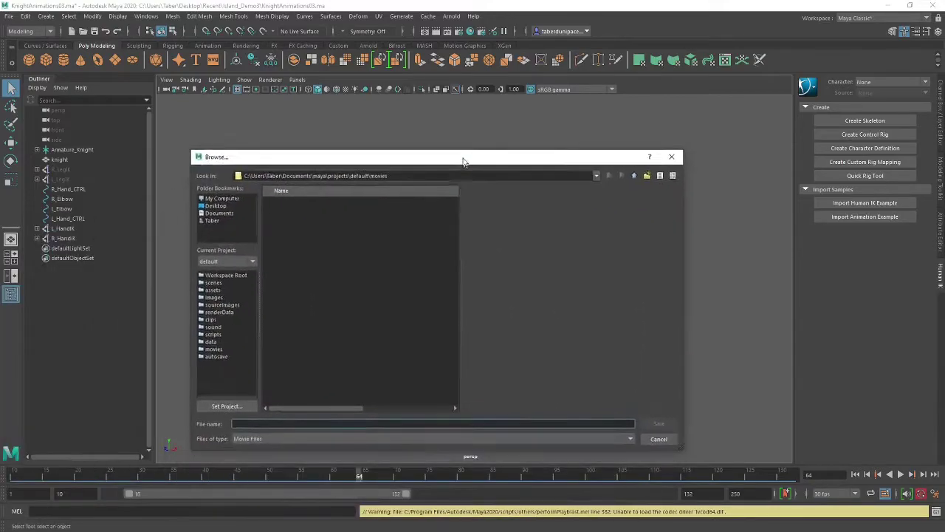
click(318, 416)
text(knight)
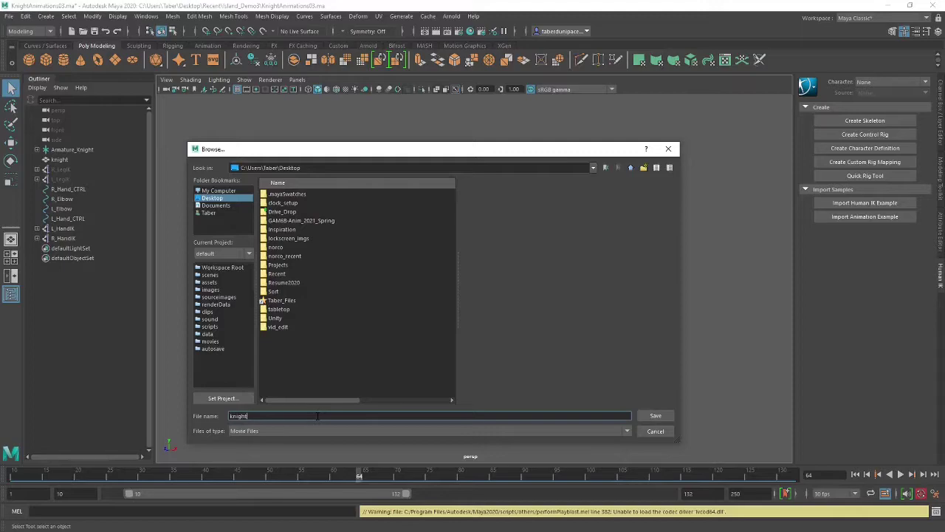
text(_animation)
click(657, 416)
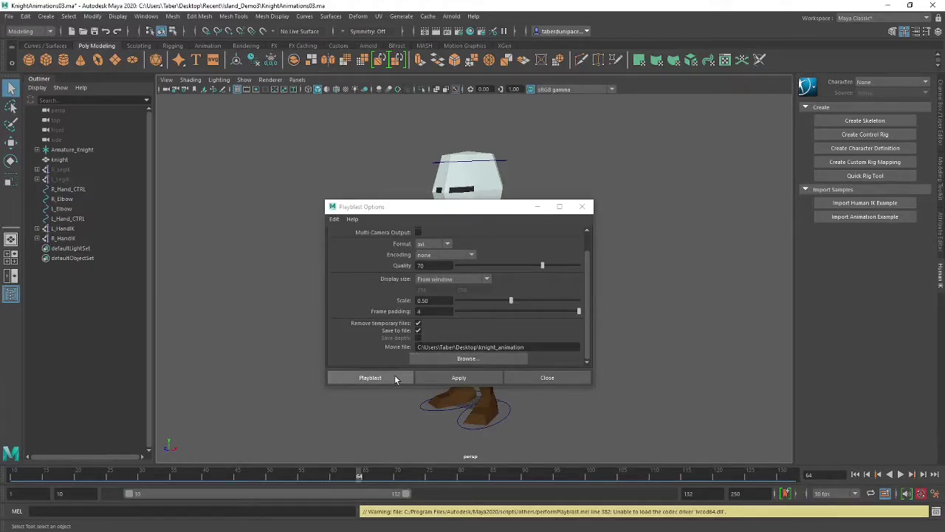
- Set the playblast scale to 1.00
scroll(416, 296, up, 2)
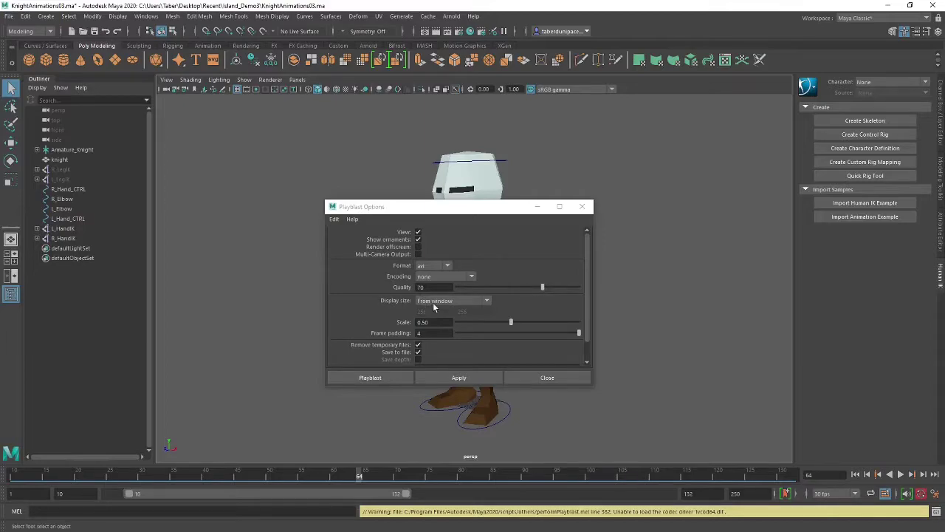
drag(511, 322, 650, 321)
scroll(461, 344, down, 1)
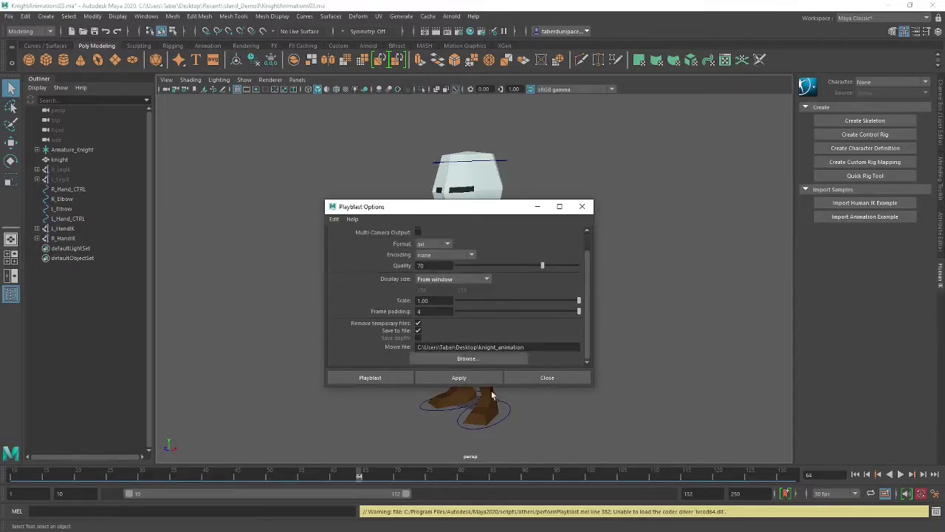
- Generate the playblast, watch knight_animation.avi in the media player and close it
click(378, 380)
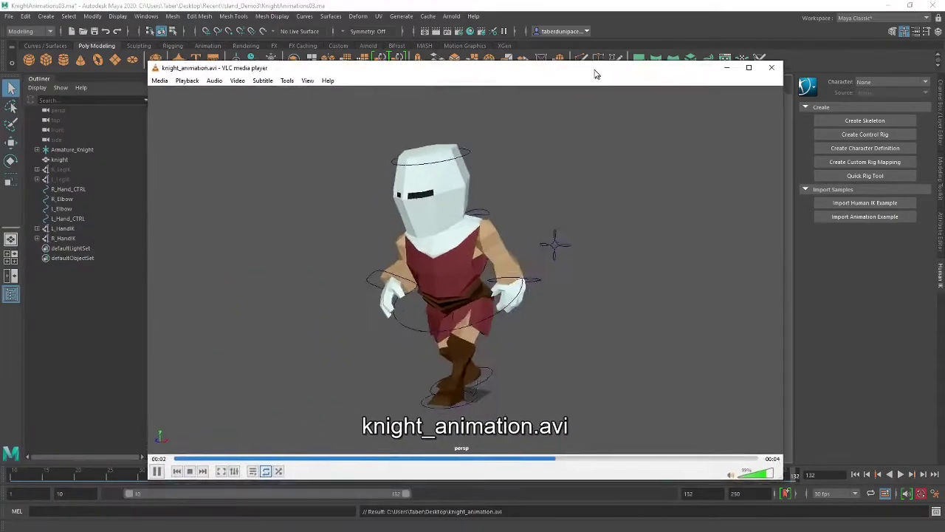
drag(596, 74, 591, 70)
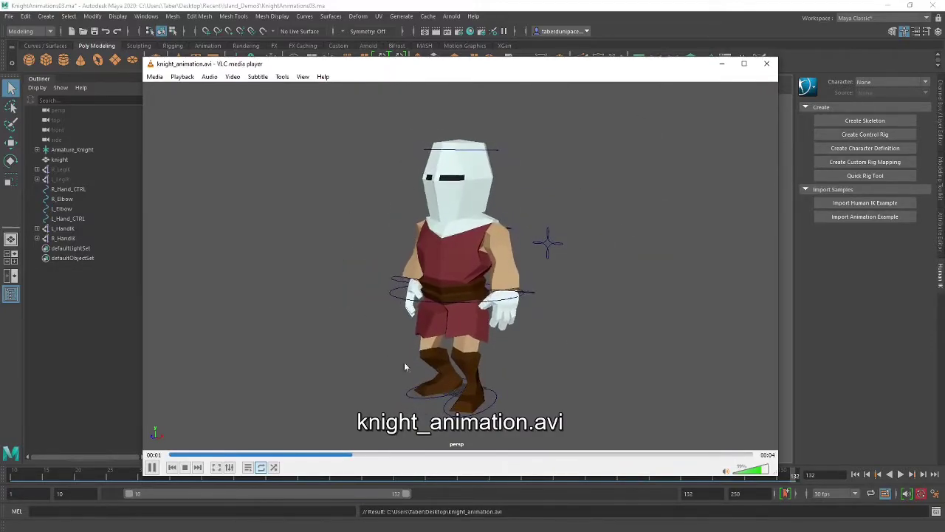
click(766, 65)
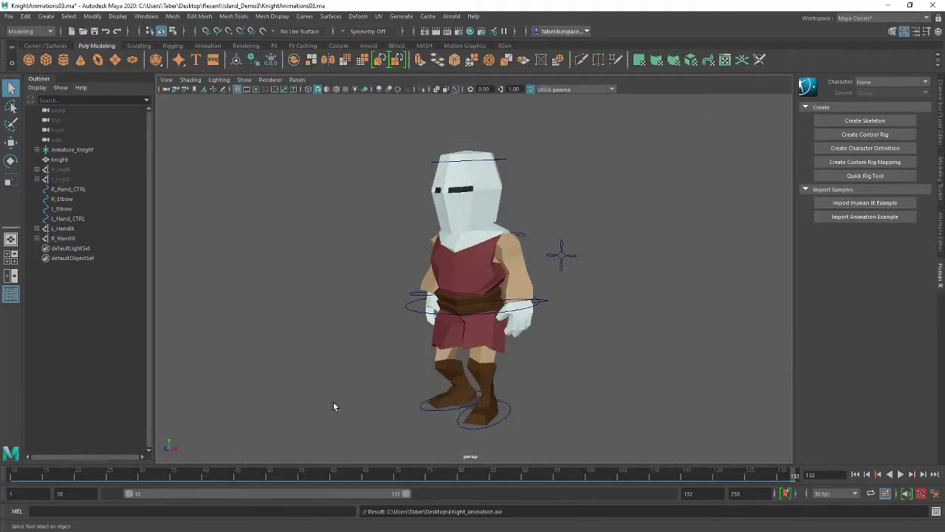
- Select all the knight's rig controls to show their keyframes and scrub the animation to frame 70
drag(339, 130, 638, 458)
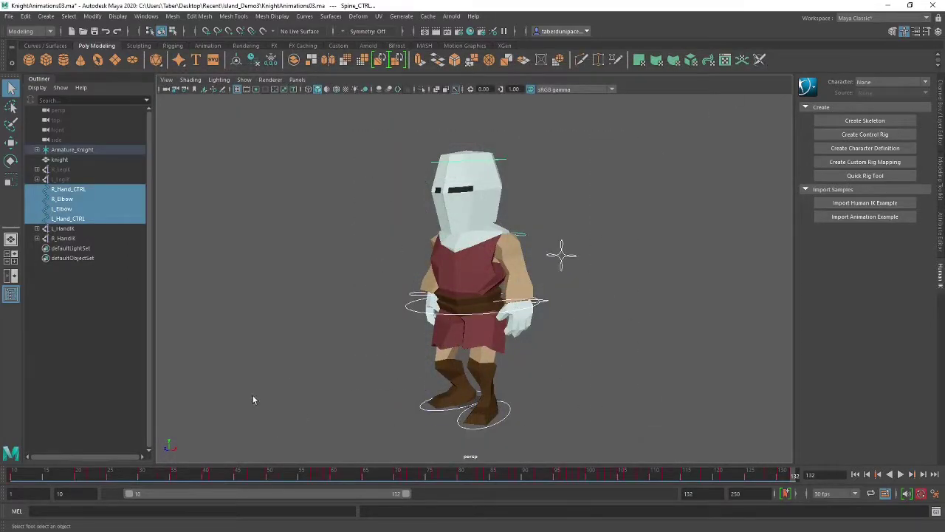
drag(32, 481, 398, 477)
click(380, 381)
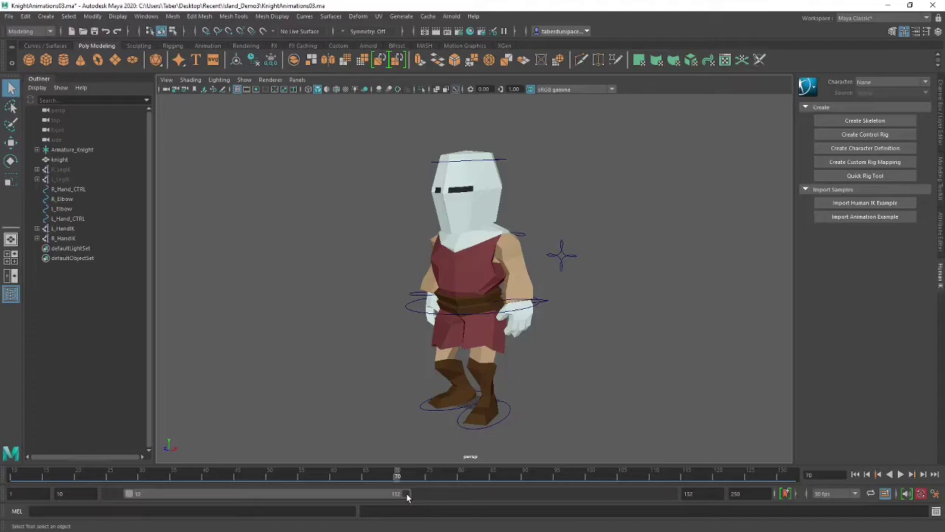
- Shorten the playback range so that it ends at frame 70
drag(406, 494, 295, 495)
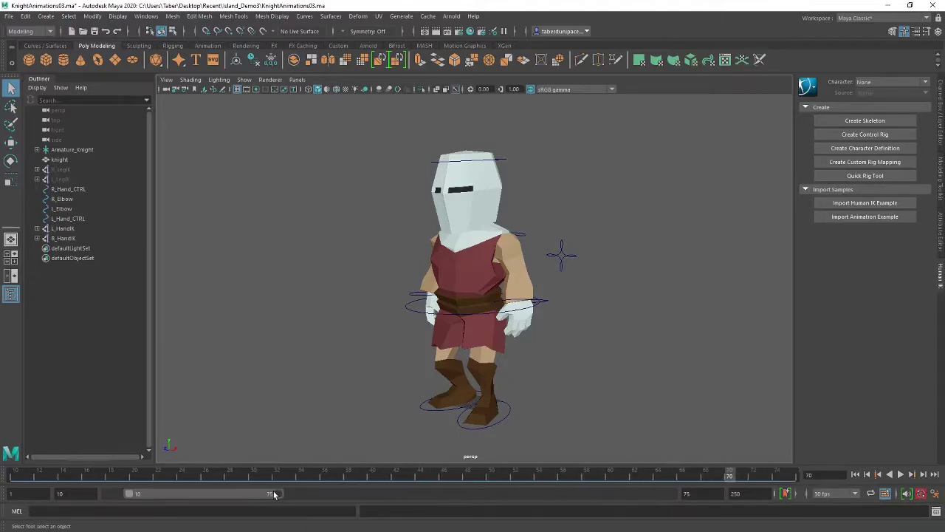
drag(273, 493, 267, 493)
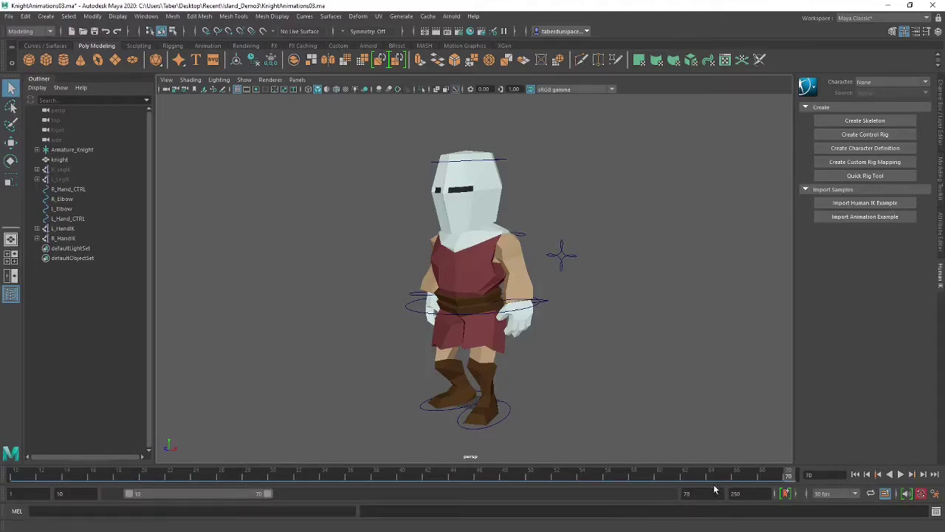
click(686, 493)
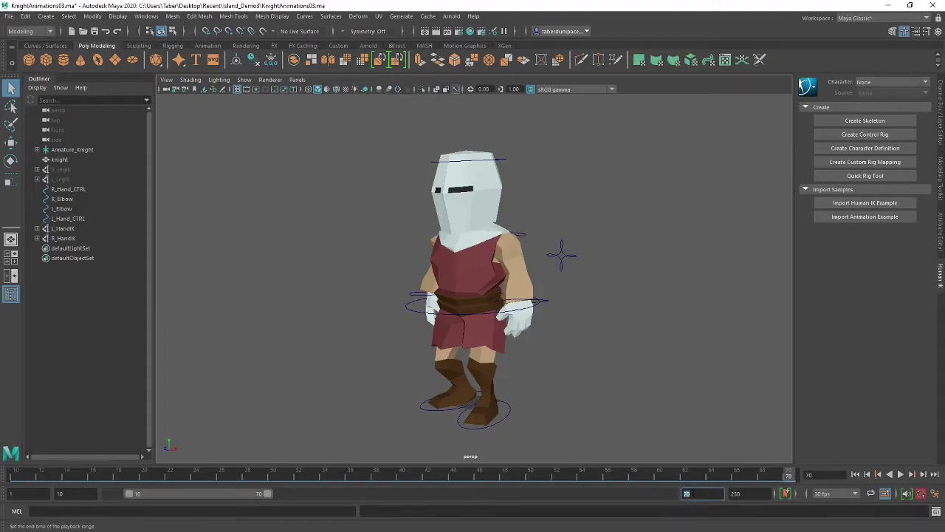
click(28, 493)
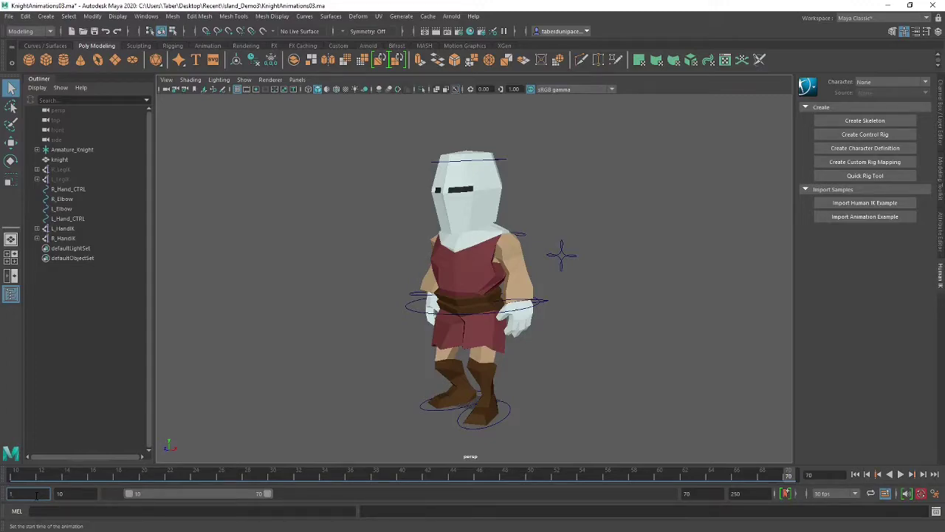
click(37, 495)
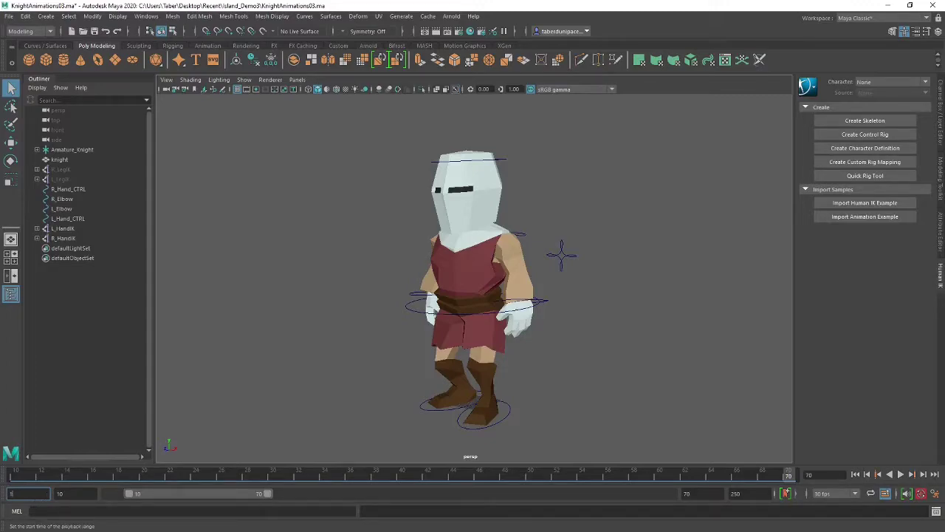
click(65, 494)
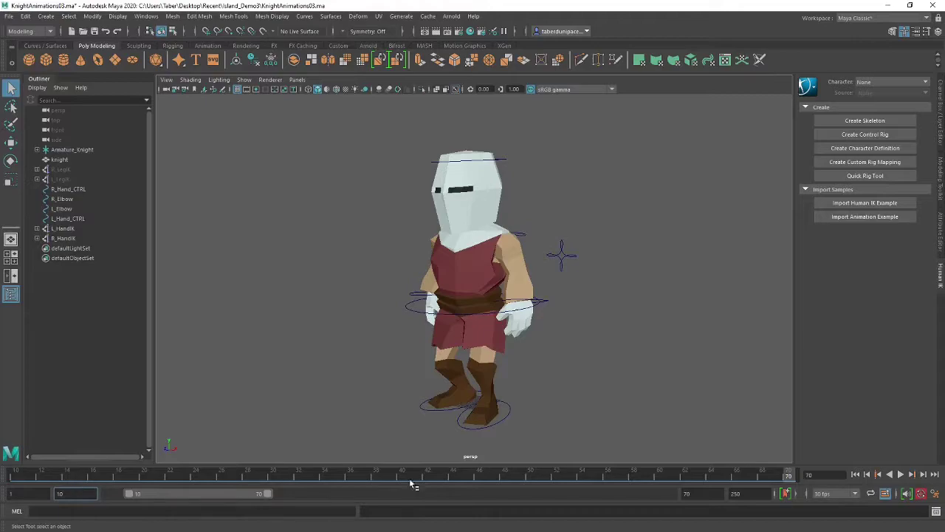
- Play back the shortened range and return to its first frame
click(901, 475)
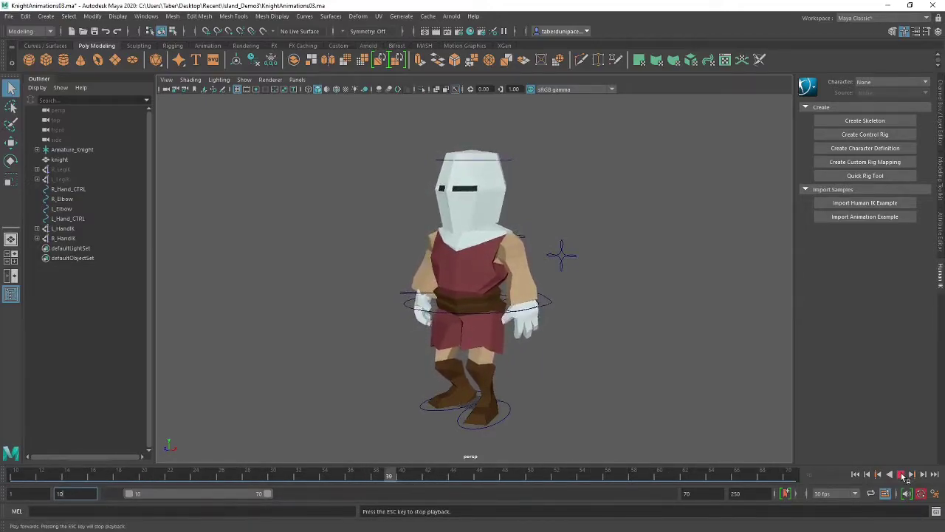
click(902, 475)
click(856, 474)
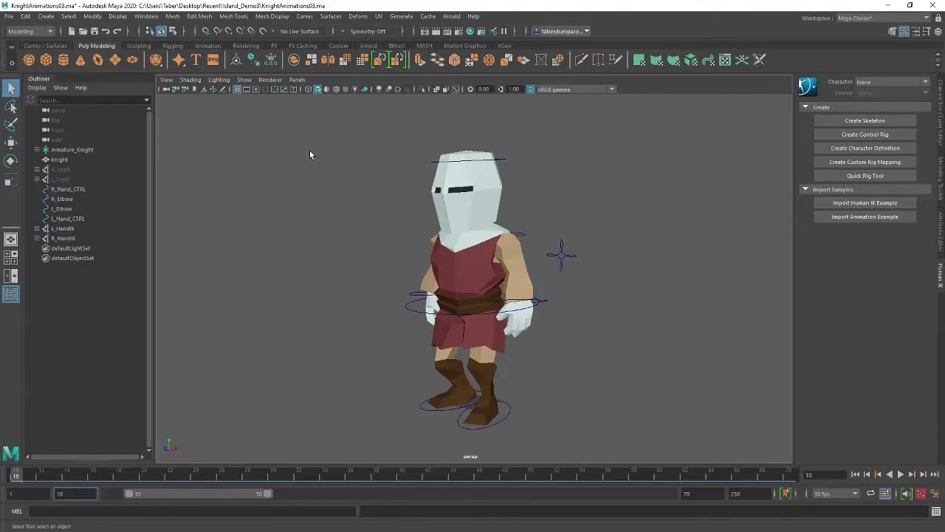
- Hide the NURBS curves in the perspective viewport
click(269, 80)
click(253, 84)
click(246, 81)
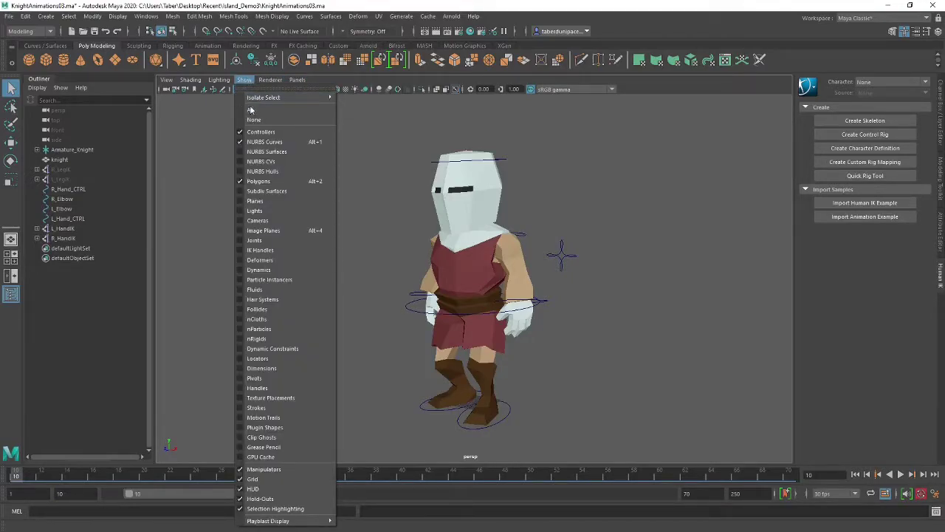
click(242, 143)
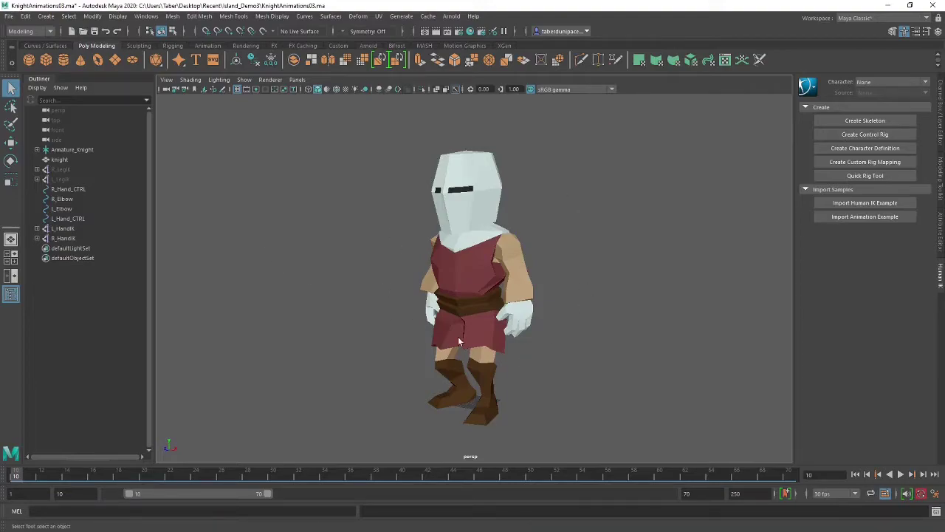
- Playblast the knight animation from frame 10 to 70, overwriting the existing knight_animation.avi
right_click(590, 474)
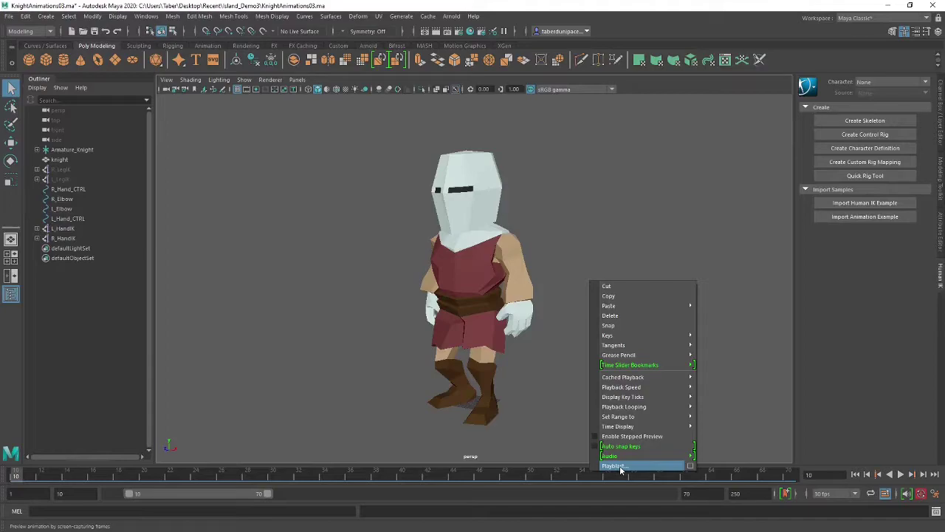
click(613, 466)
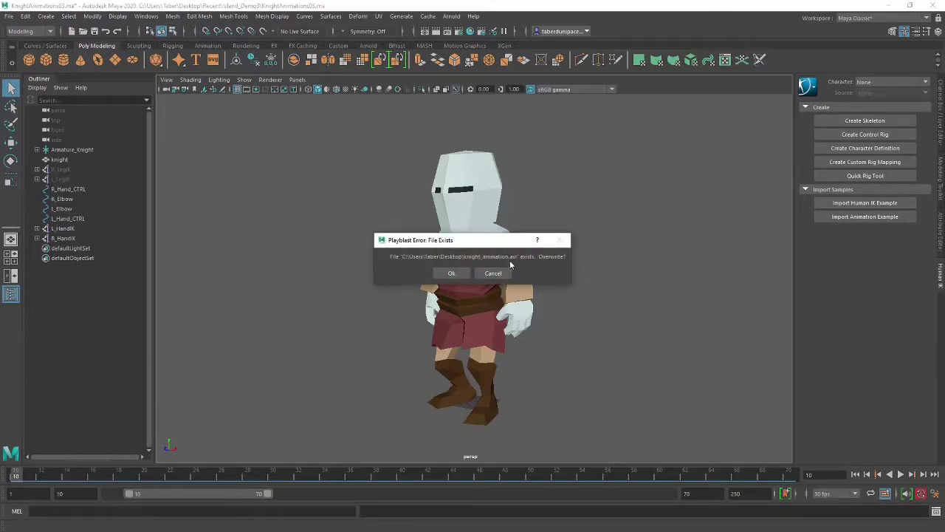
click(451, 273)
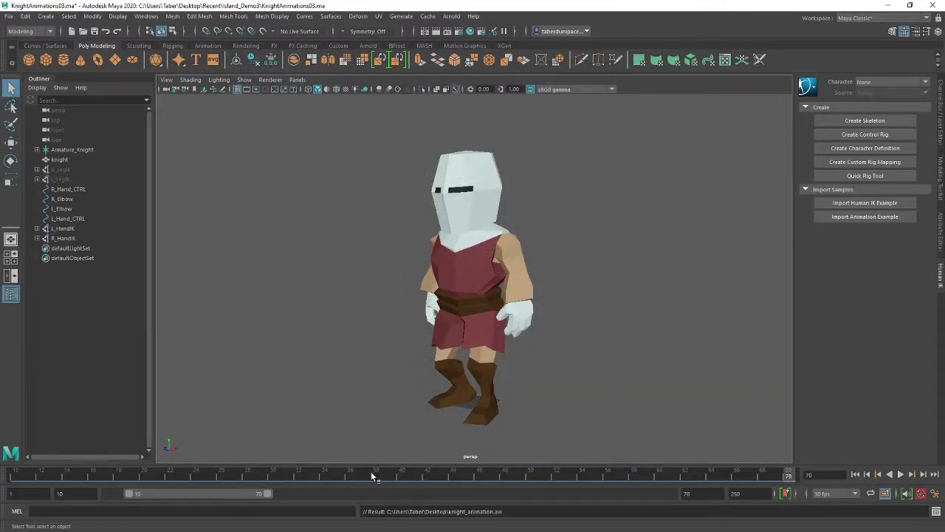
- Return to frame 10, play back the animation to check its loop, and stop on frame 70
click(16, 477)
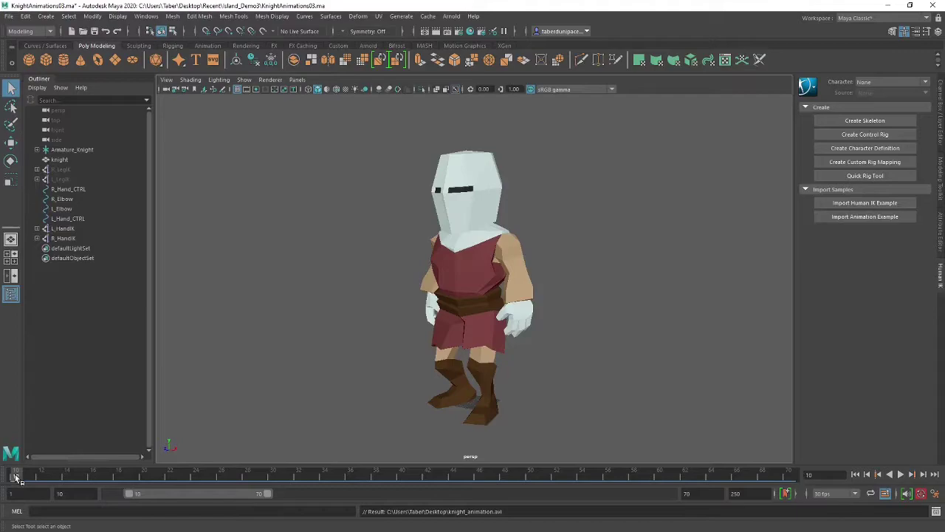
key(alt+v)
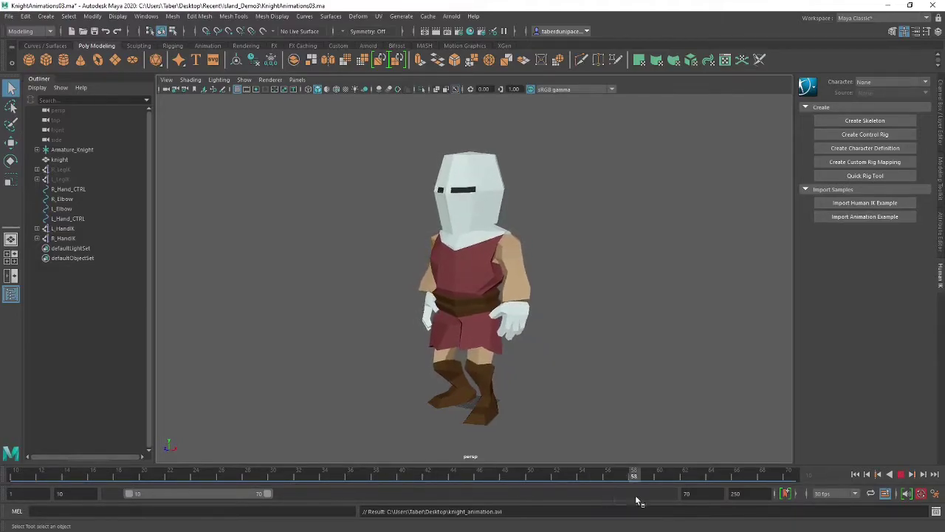
click(788, 476)
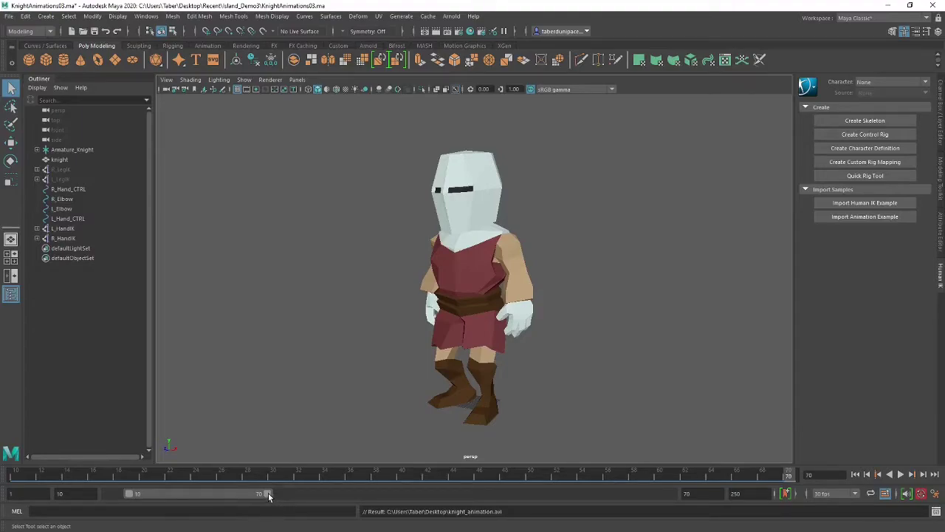
- Shorten the playback range to end at frame 69 and play back the loop
drag(268, 494, 264, 494)
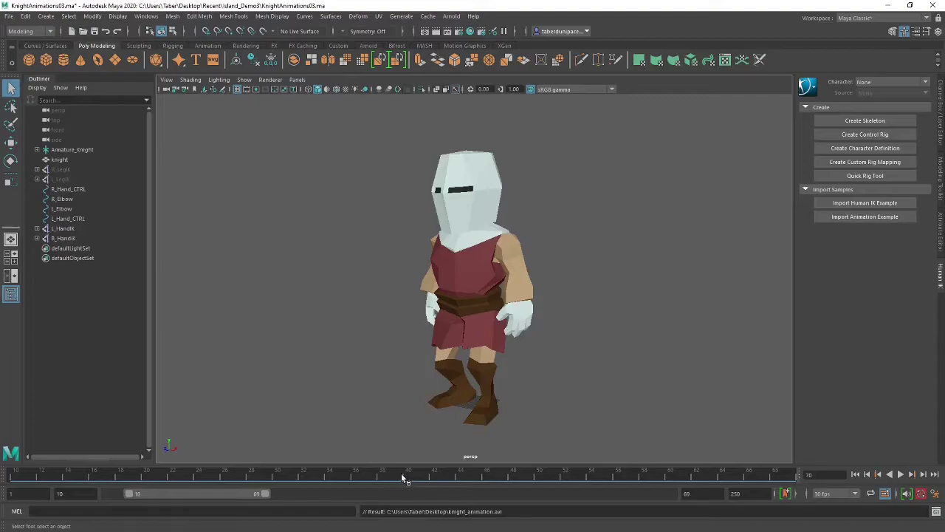
key(alt+v)
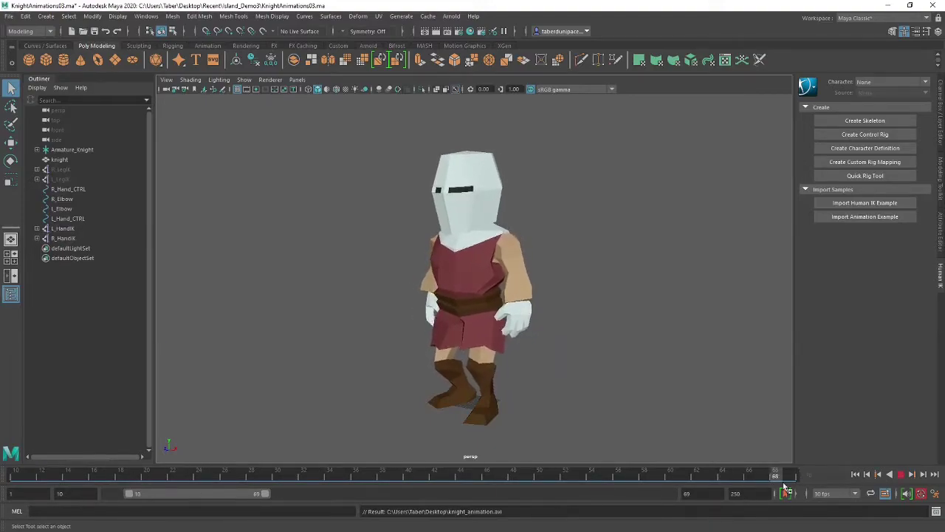
- Playblast the knight animation again with the range ending at frame 69, overwriting knight_animation.avi
right_click(659, 476)
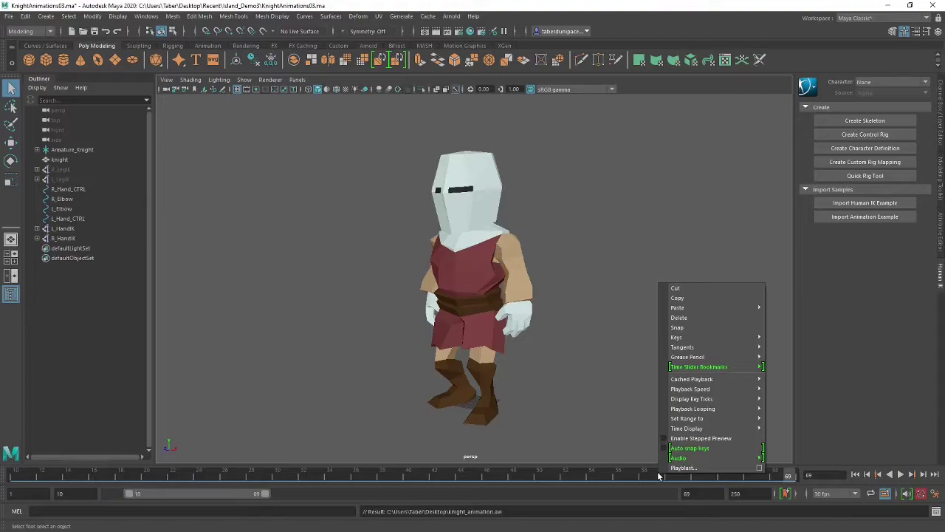
click(703, 469)
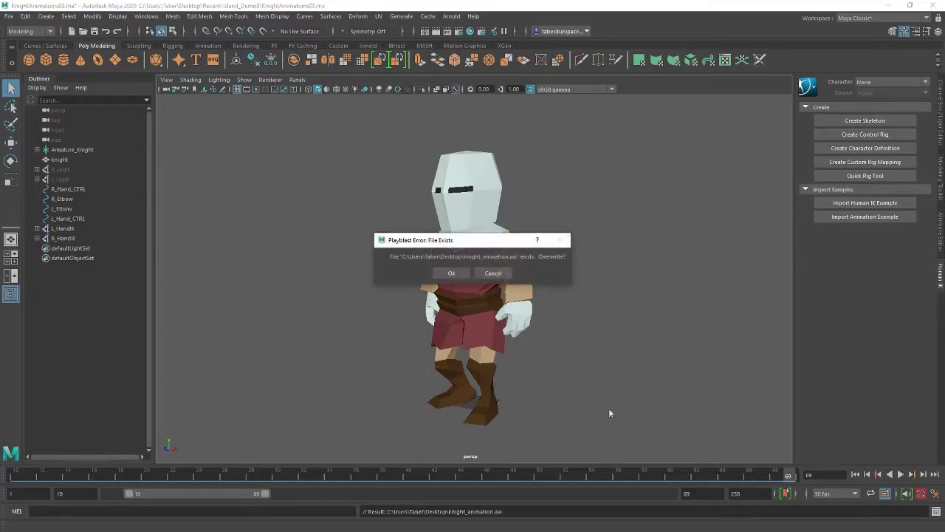
click(460, 273)
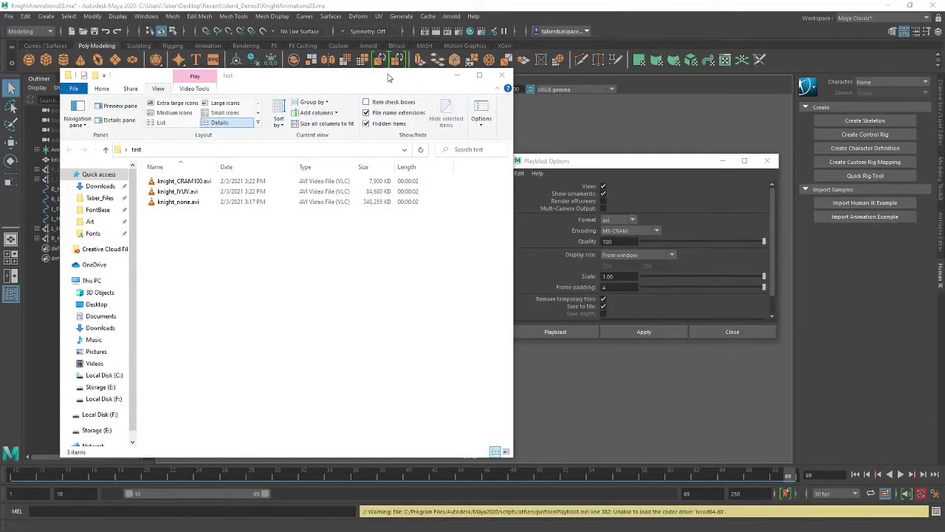
- Move the test folder window clear of the playblast options to compare the AVI files with the encoding settings
drag(388, 77, 375, 78)
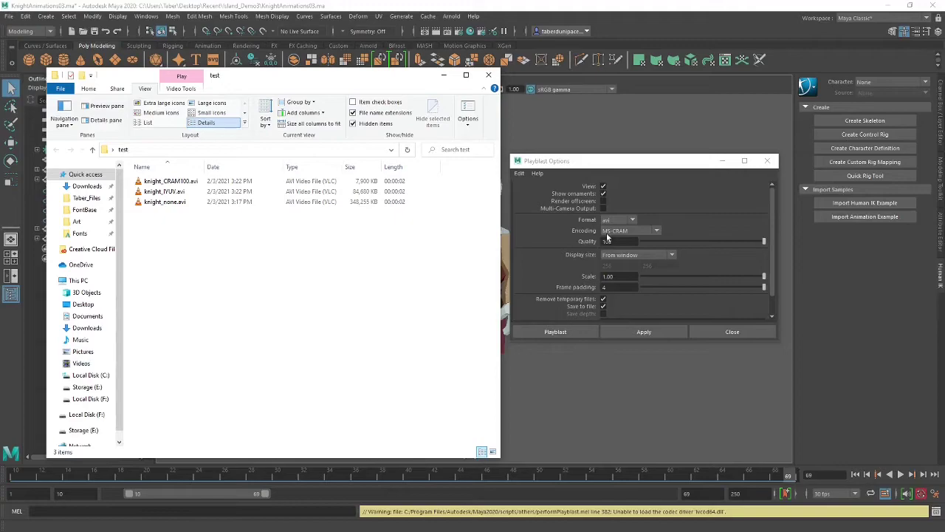